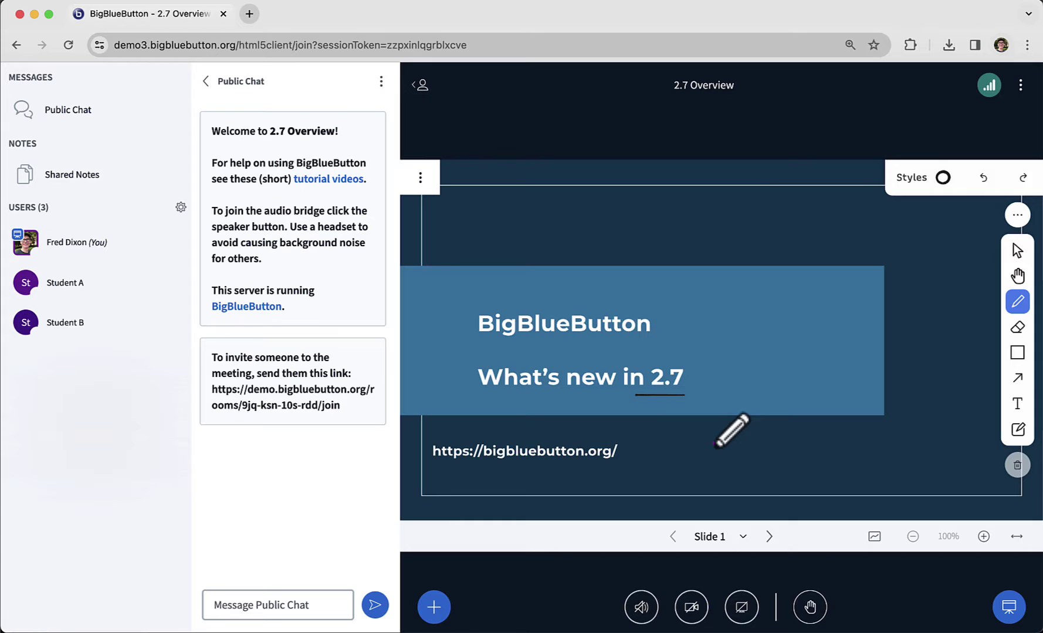
Advance to slide 2, erase the earlier underlines, and switch back to freehand drawing.
left_click(769, 536)
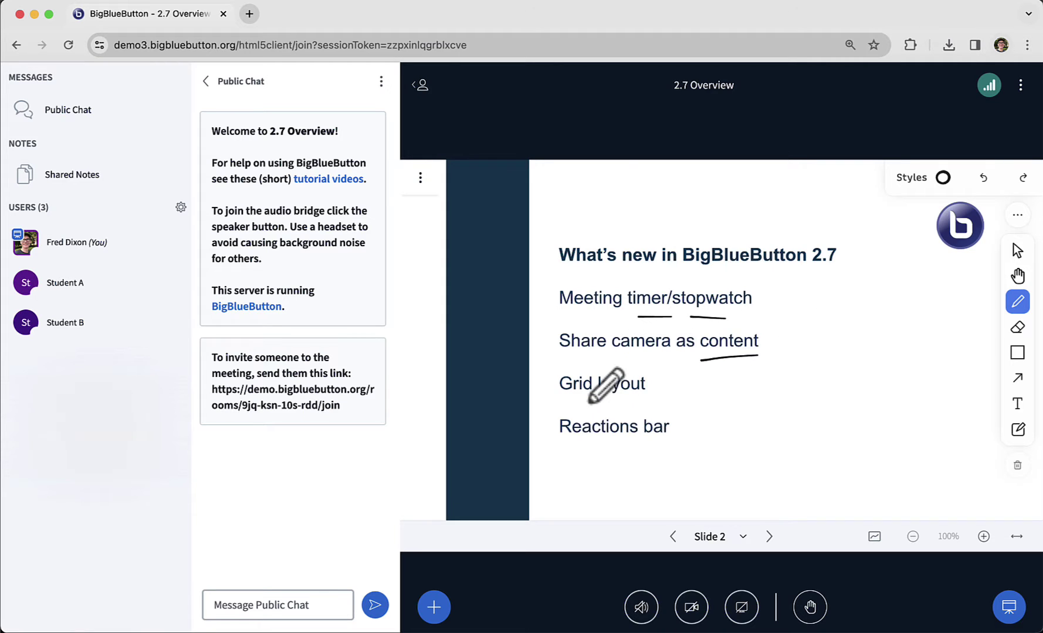
key("e")
left_click_drag(709, 281, 656, 287)
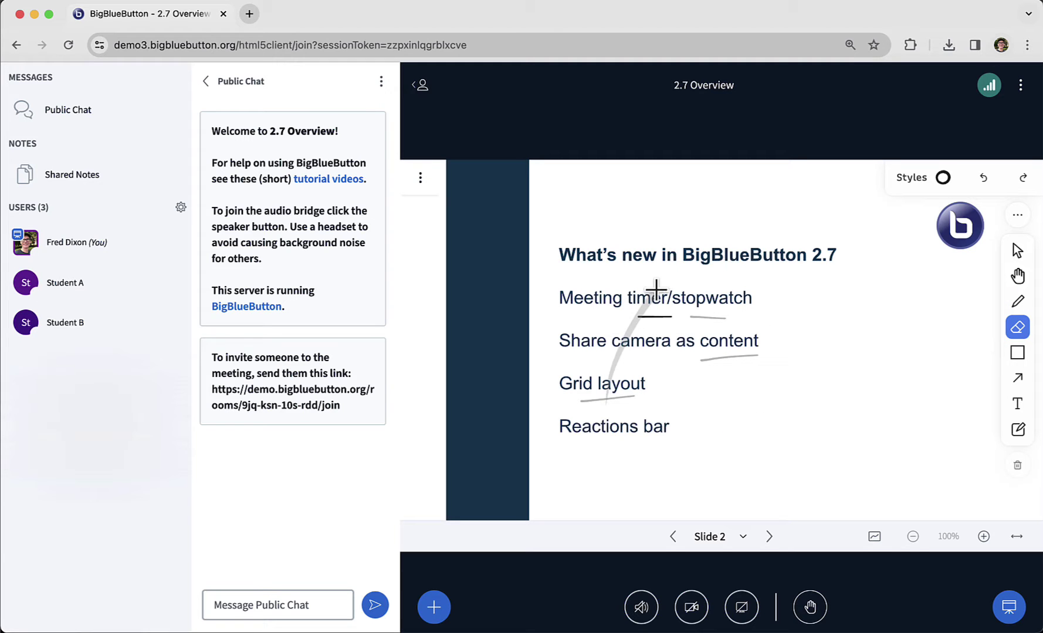
key("d")
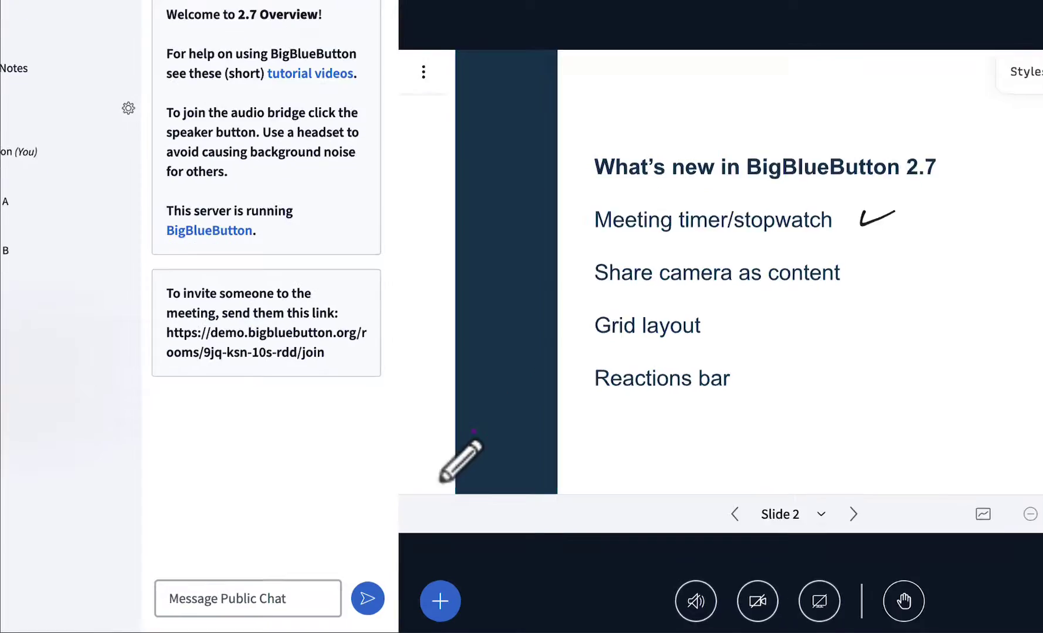
left_click(431, 606)
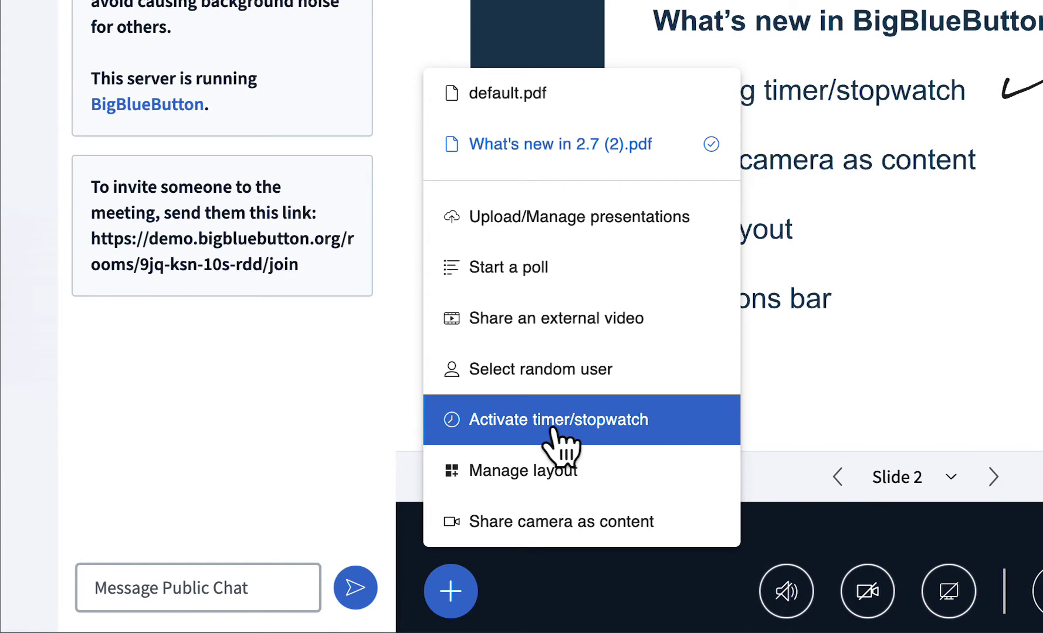
Activate the stopwatch, start and stop it, then resume and pause it from the header.
left_click(668, 428)
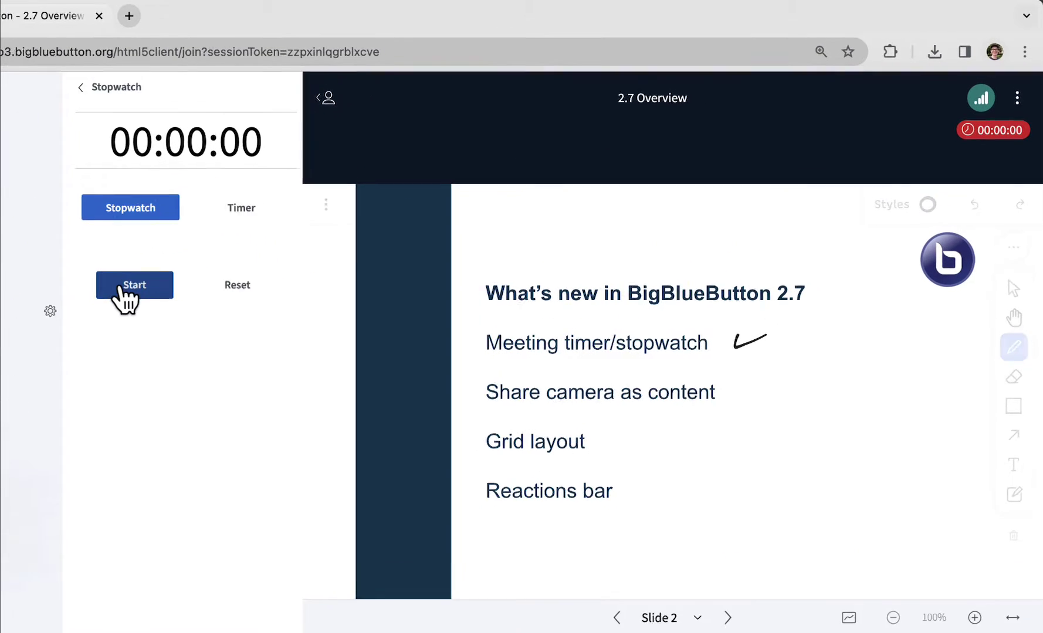
left_click(123, 288)
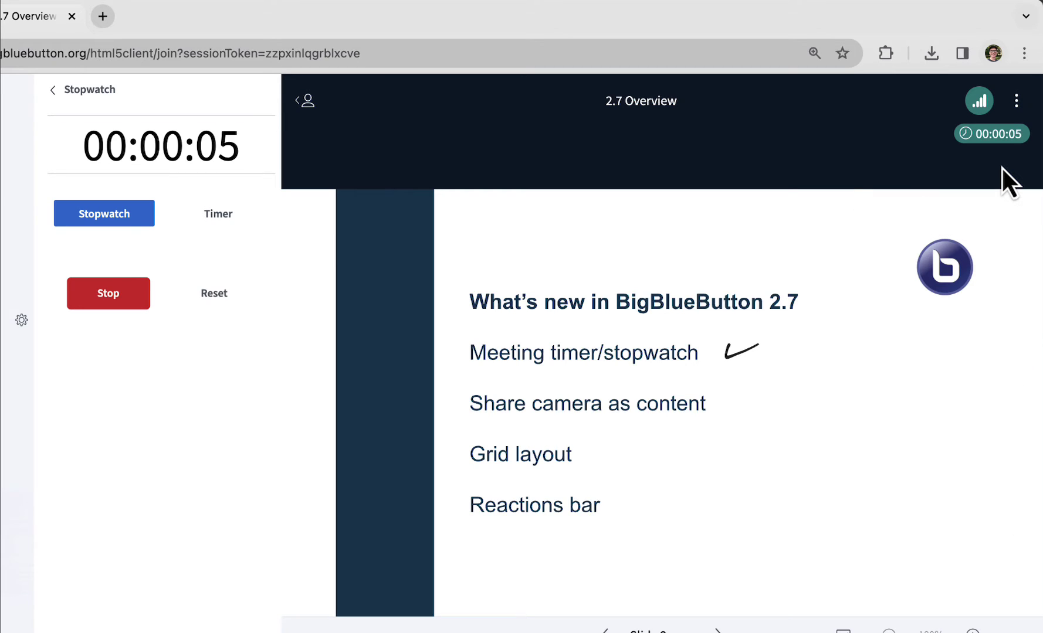
left_click(105, 315)
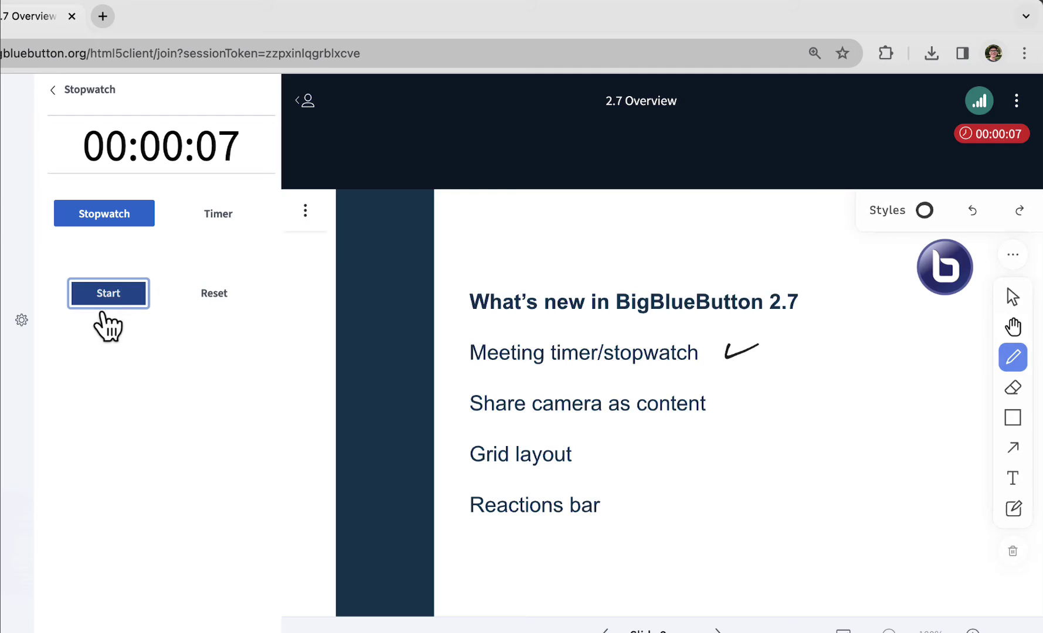
left_click(987, 137)
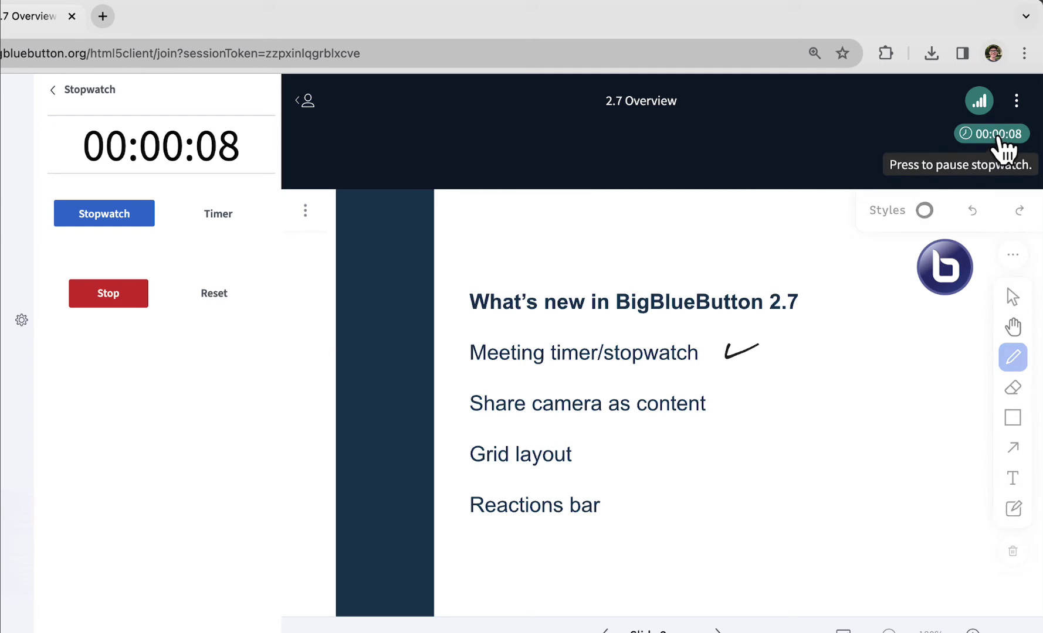
left_click(997, 137)
Switch to Timer mode, start a 2-minute countdown, then deactivate the timer/stopwatch.
left_click(222, 216)
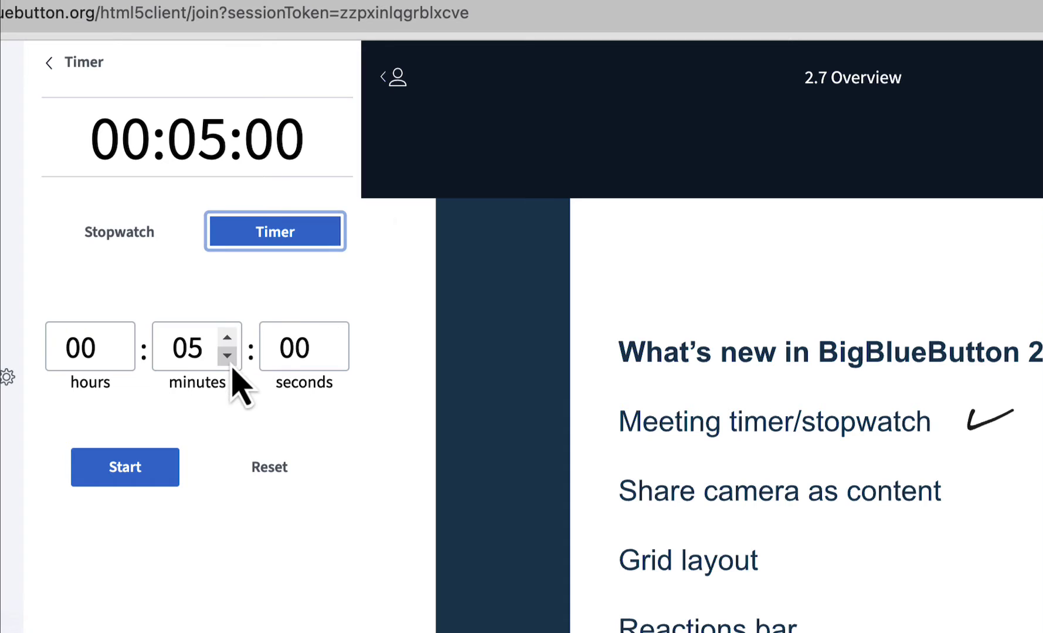
left_click(227, 358)
left_click(228, 358)
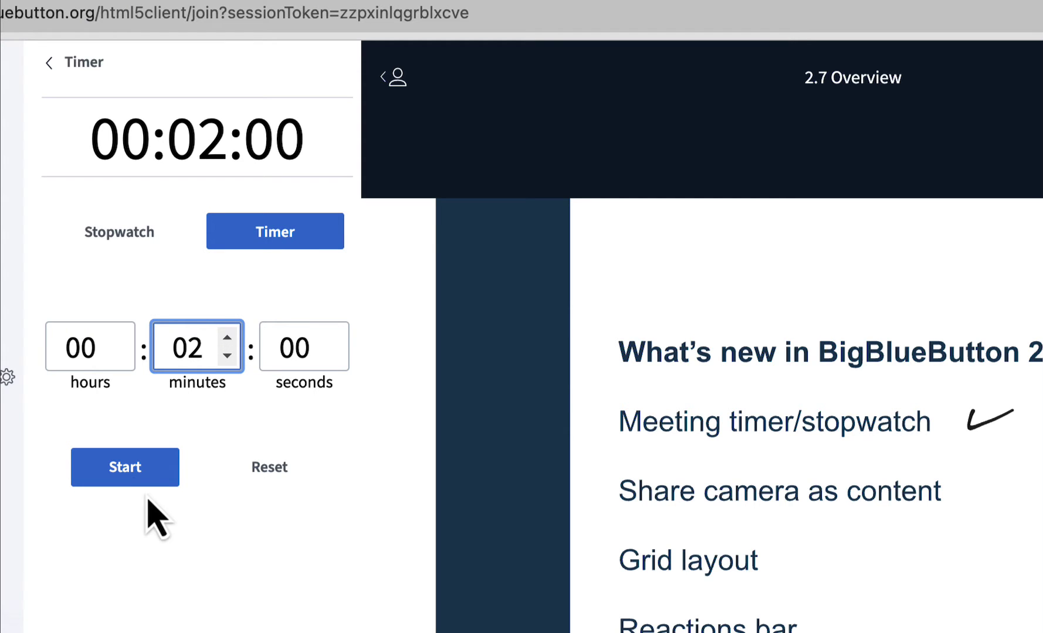
left_click(122, 497)
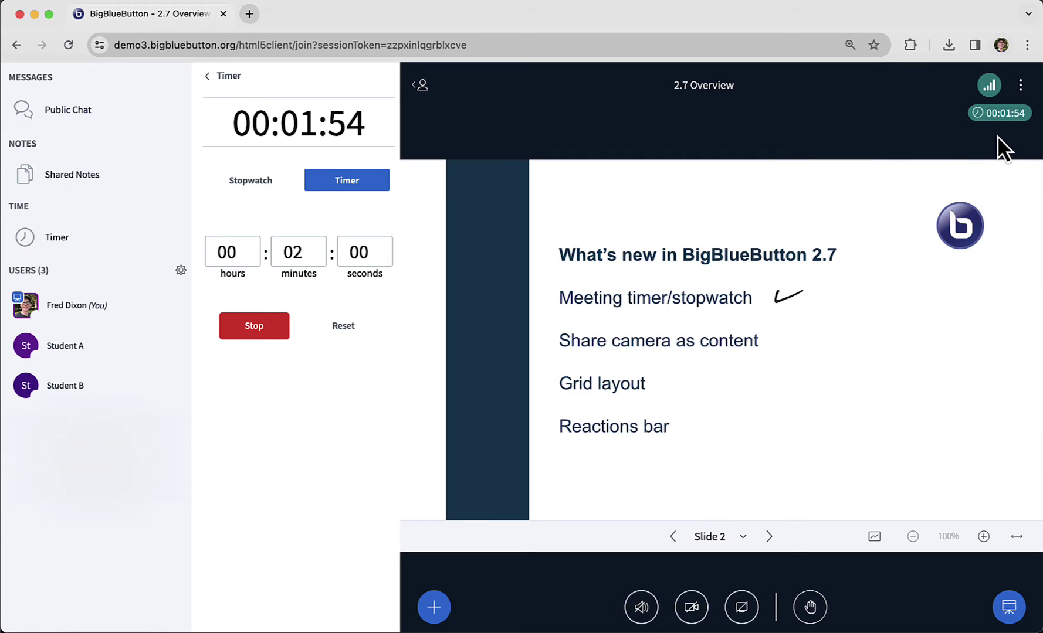
left_click(432, 608)
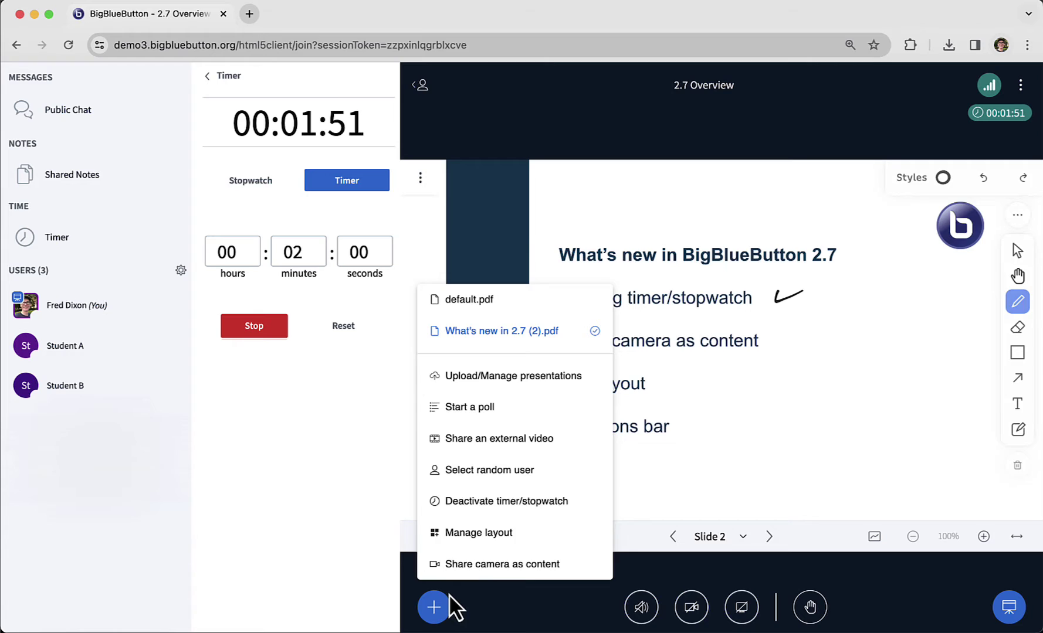
left_click(527, 502)
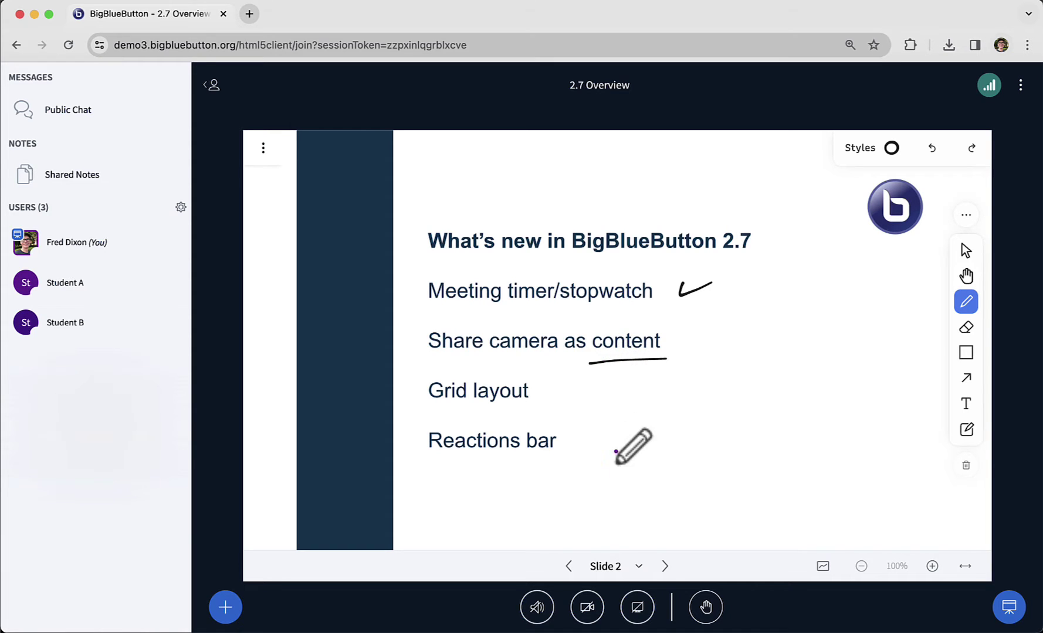
Start sharing the presenter's webcam and move its video tile to the left of the slide.
left_click(586, 607)
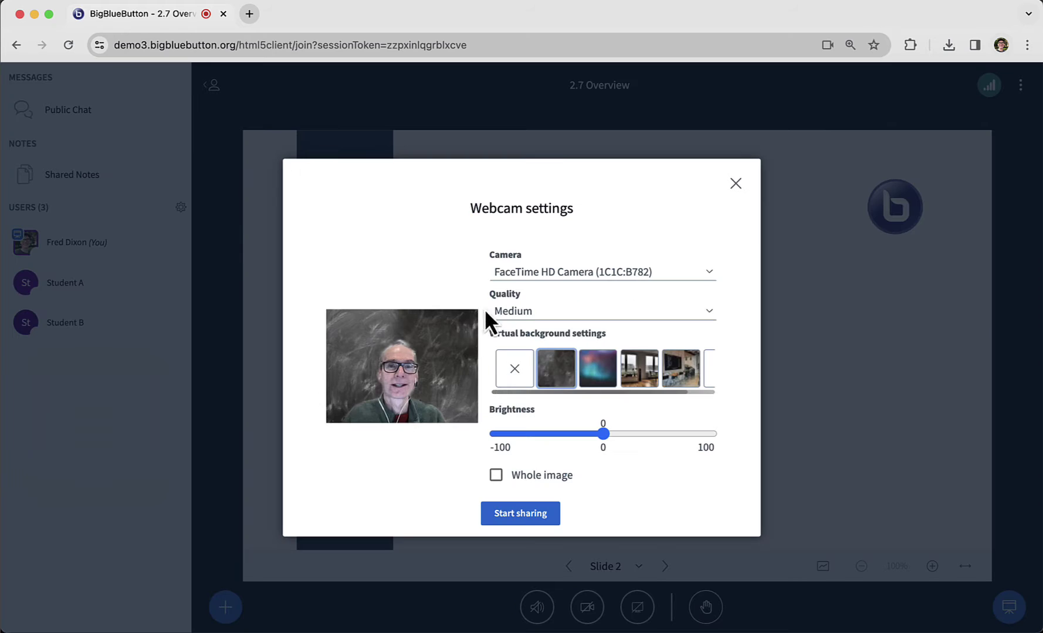
left_click(519, 513)
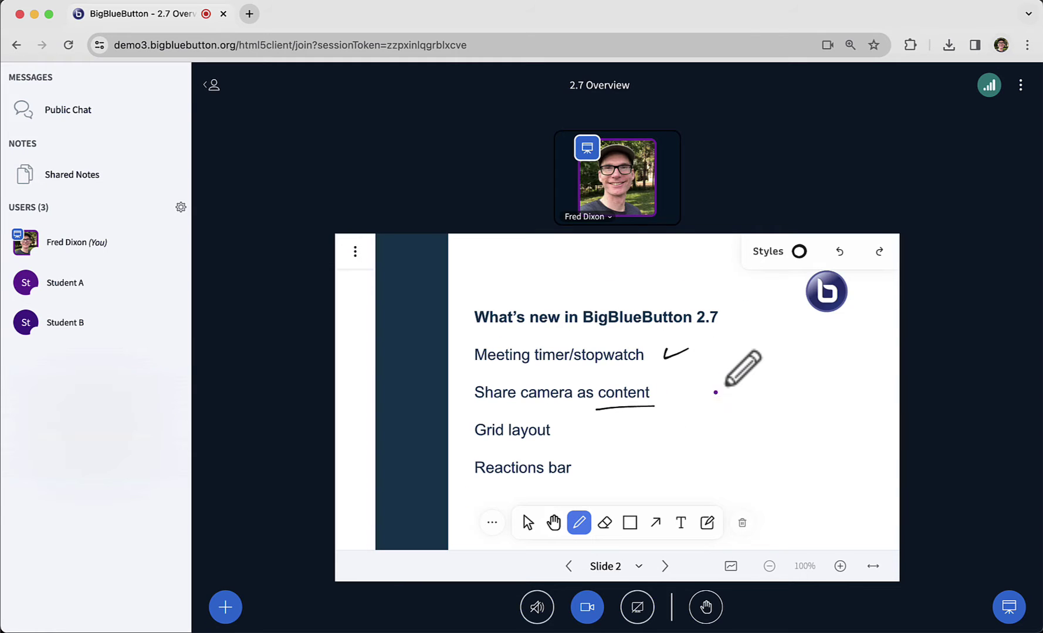
left_click_drag(622, 188, 231, 381)
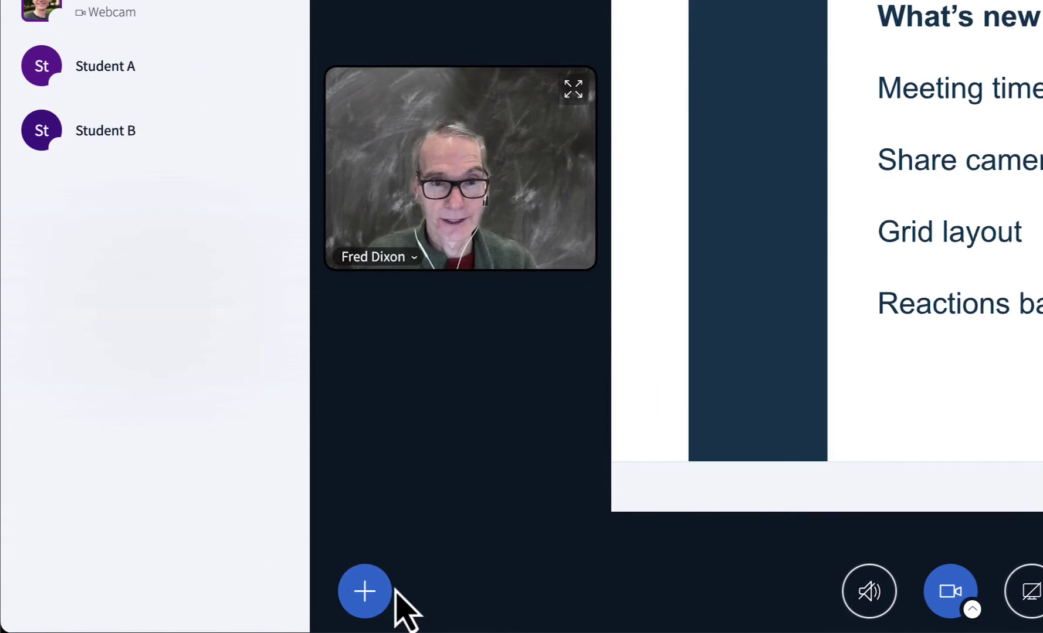
left_click(220, 604)
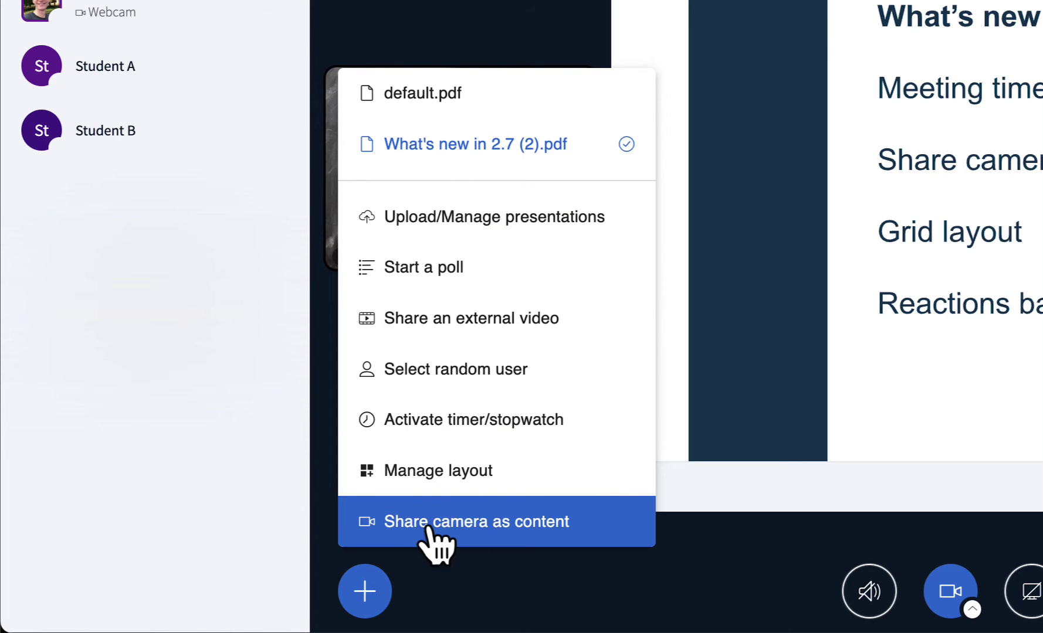
Share OBS Virtual Camera as content, then view the result from the attendee's window.
left_click(448, 530)
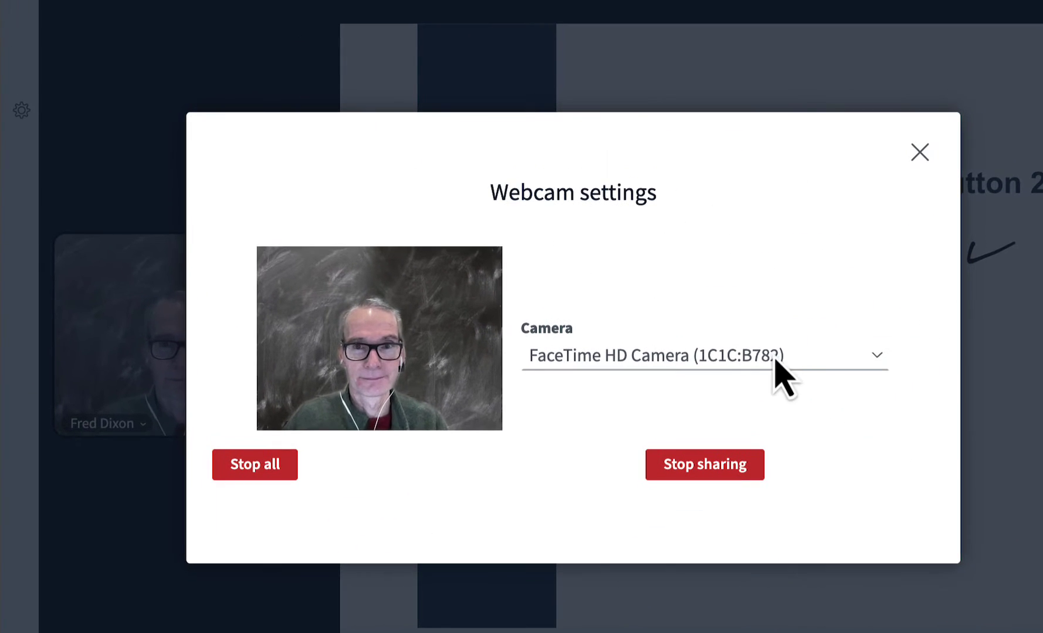
left_click(775, 360)
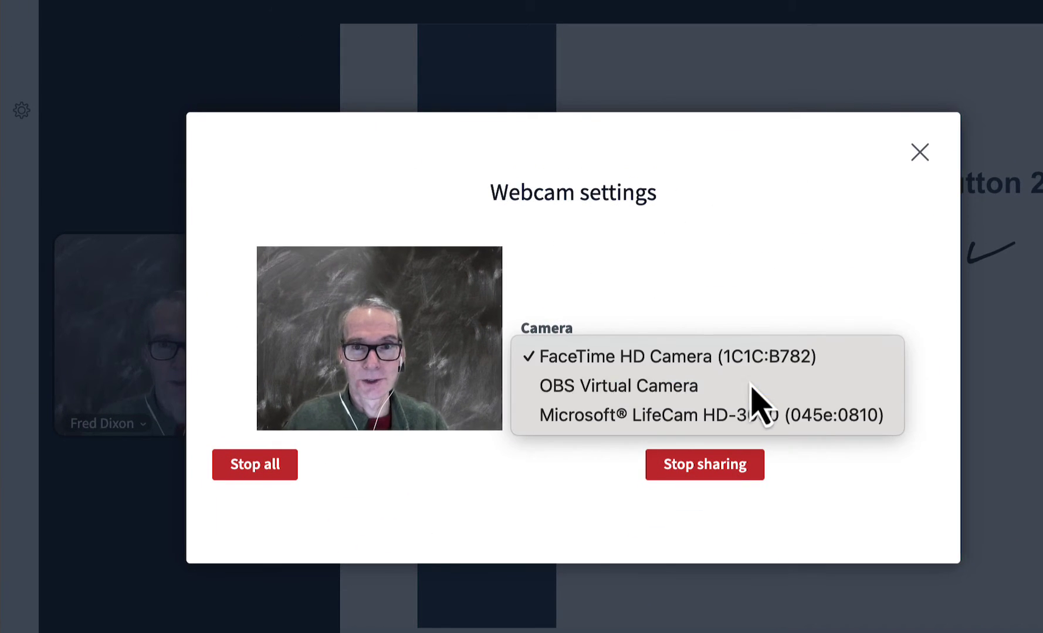
left_click(750, 387)
left_click(710, 414)
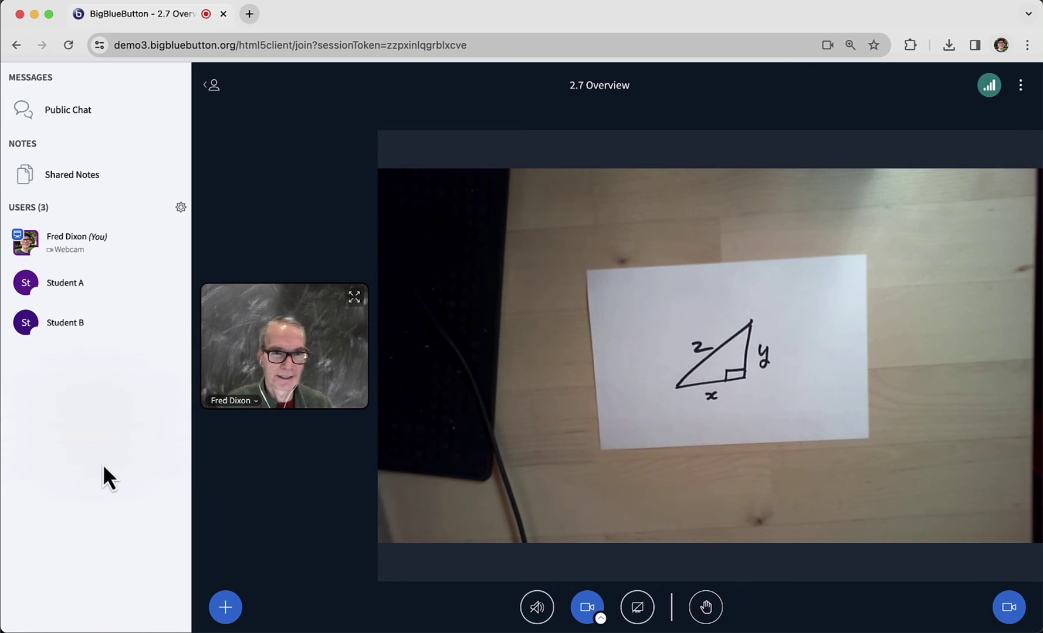
key("super+Tab")
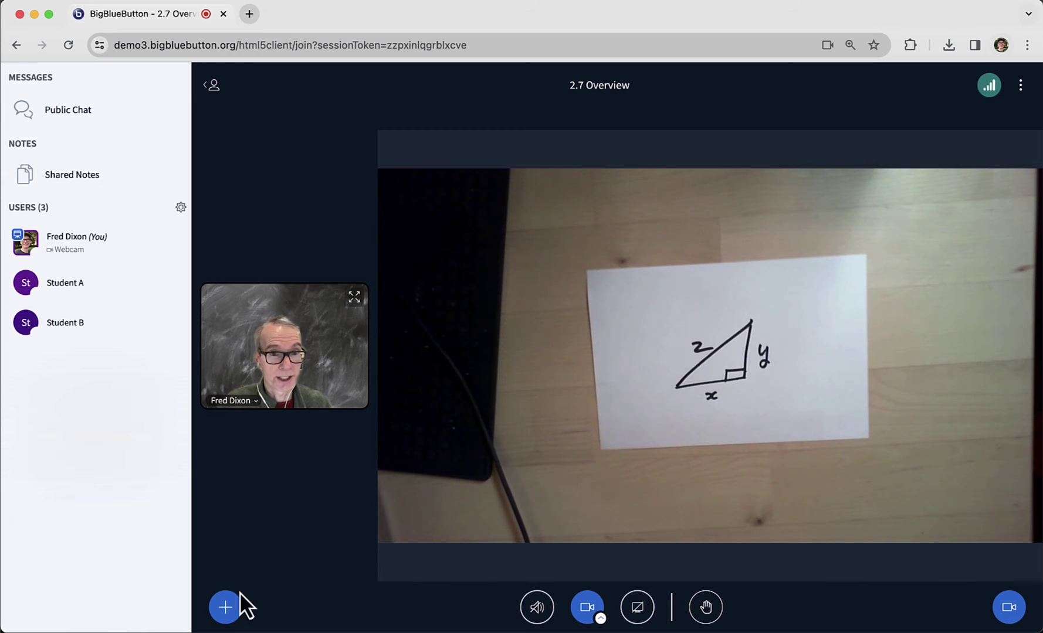
left_click(228, 606)
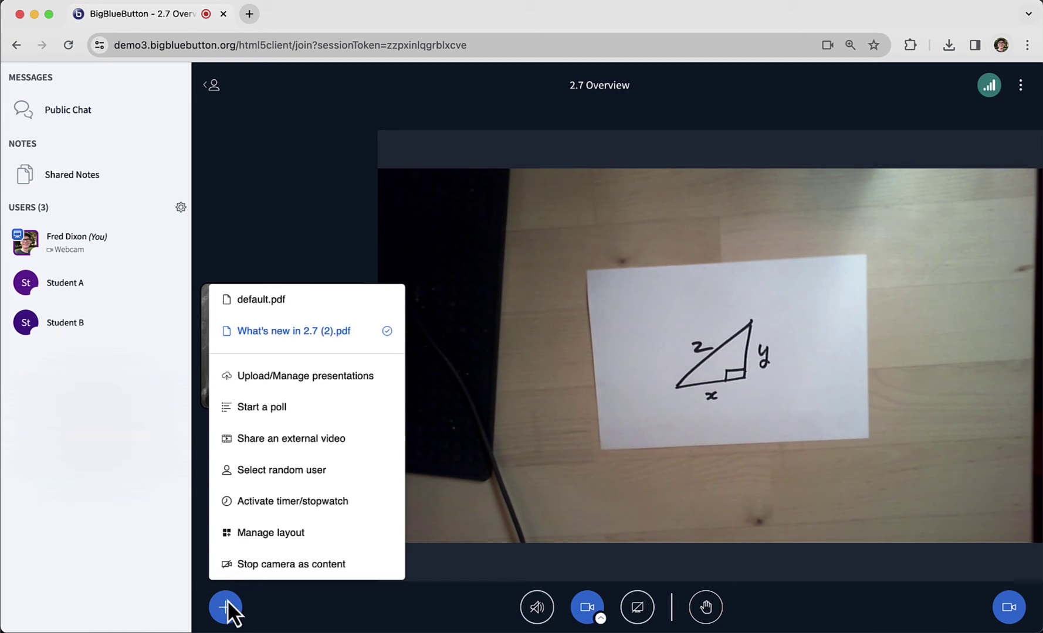
Stop sharing the camera as content and bring the presenter's window back to front.
left_click(285, 571)
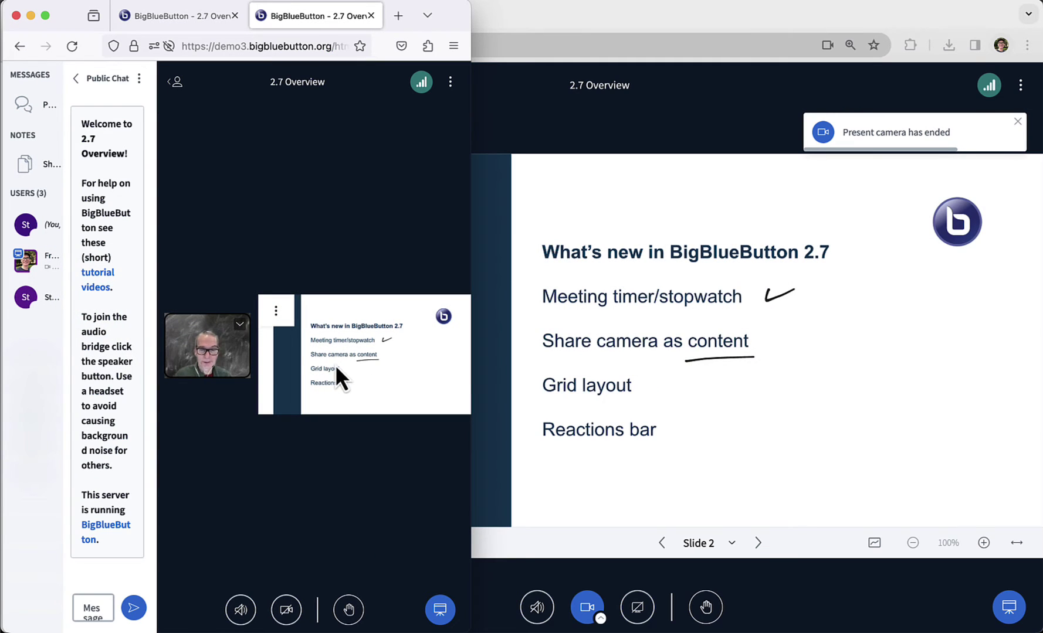
left_click(539, 406)
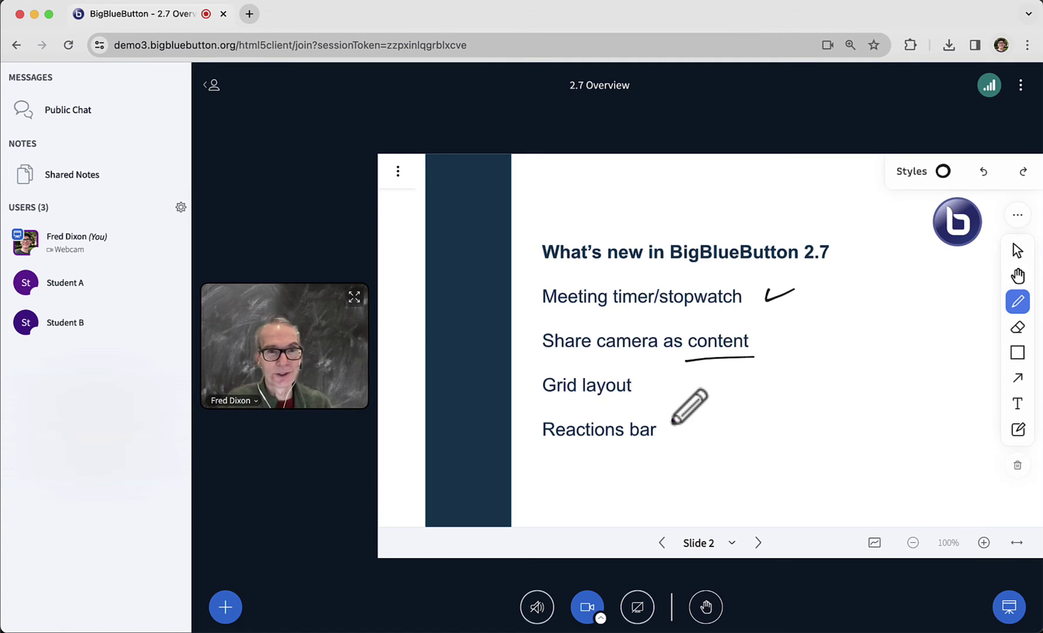
Apply Grid layout for everyone via Manage layout, then check it in the student's Firefox window.
left_click(233, 615)
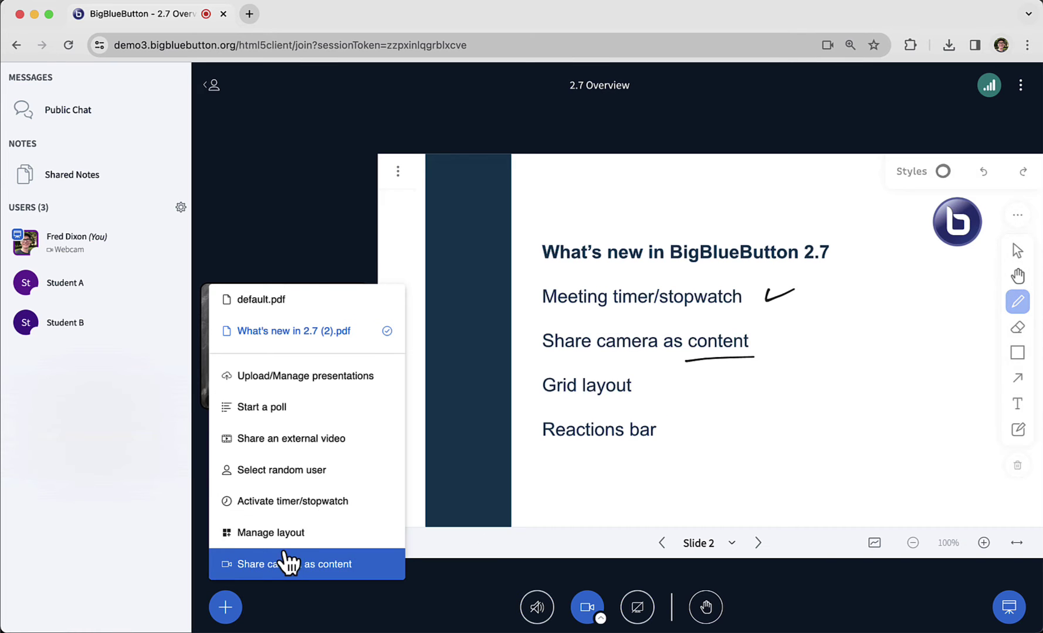
left_click(283, 535)
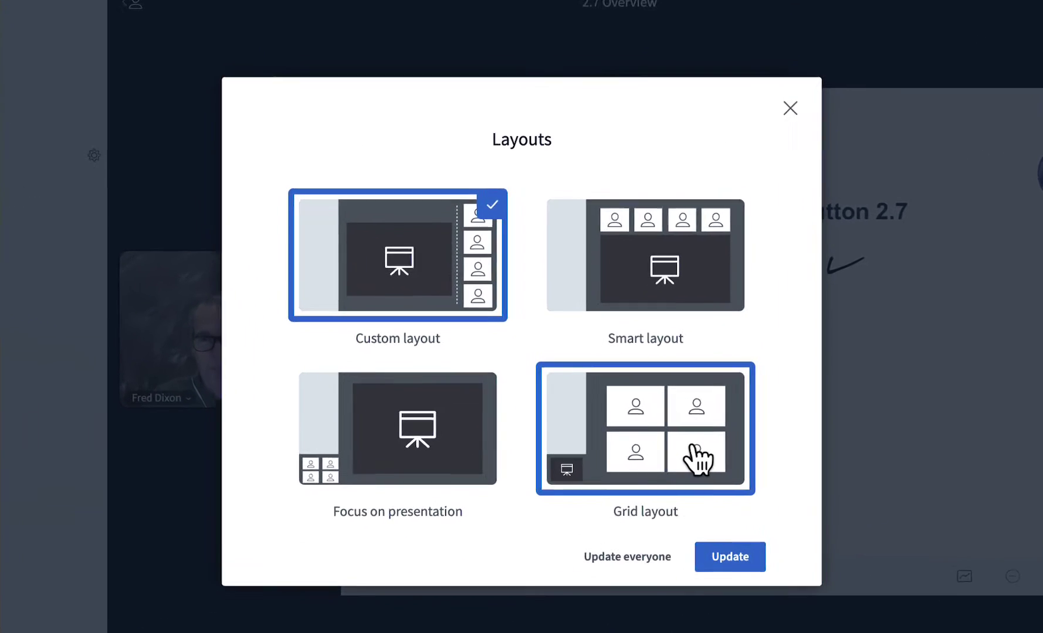
left_click(662, 447)
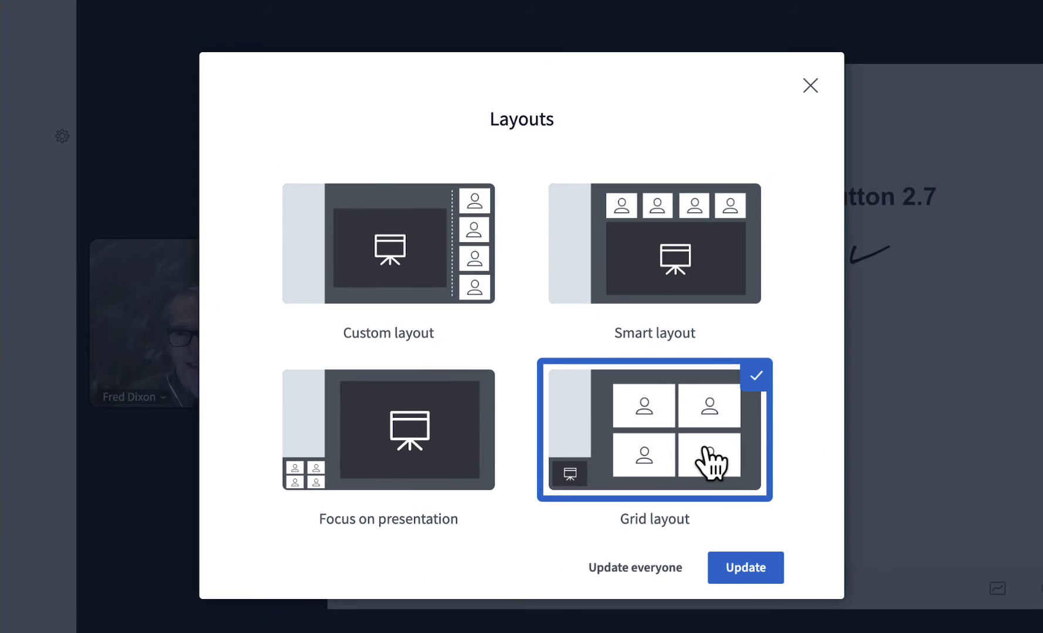
left_click(628, 576)
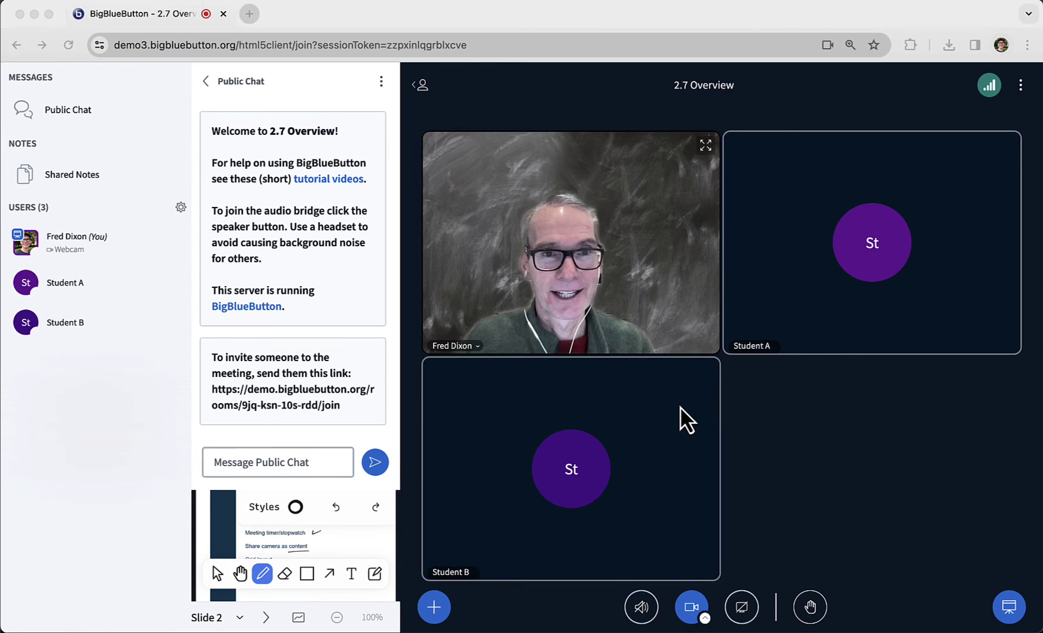
key("super+Tab")
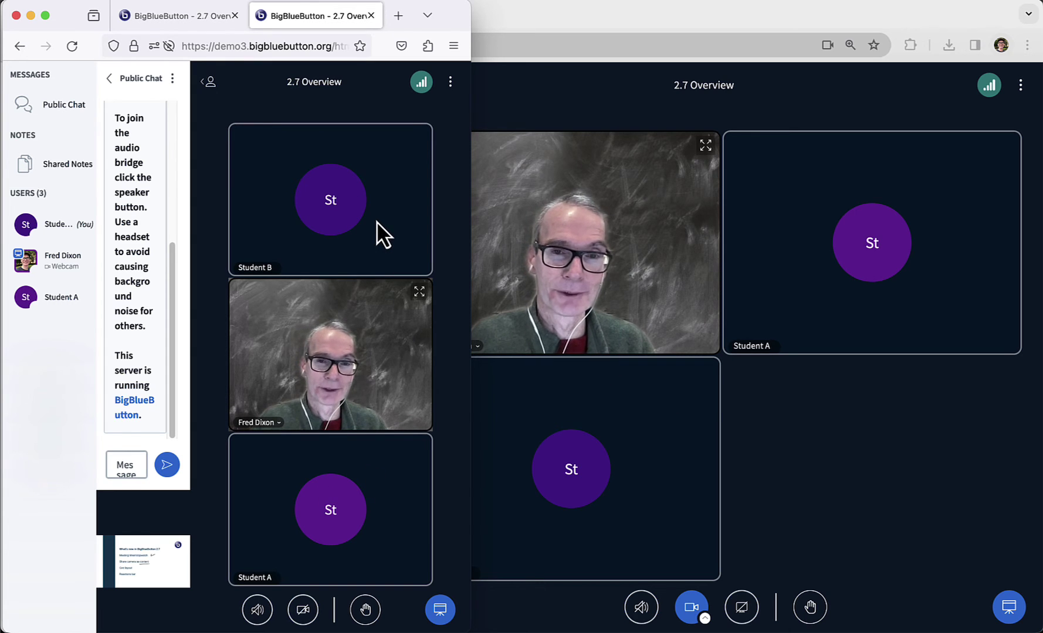
From the presenter's window, apply Custom layout for everyone via Manage layout.
left_click(535, 624)
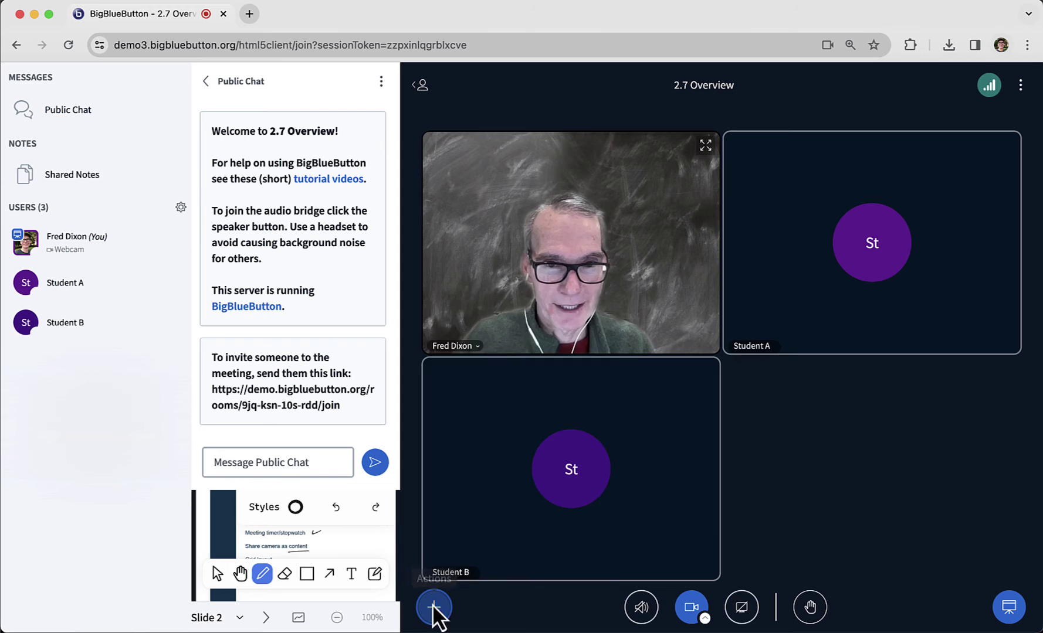
left_click(434, 607)
left_click(506, 533)
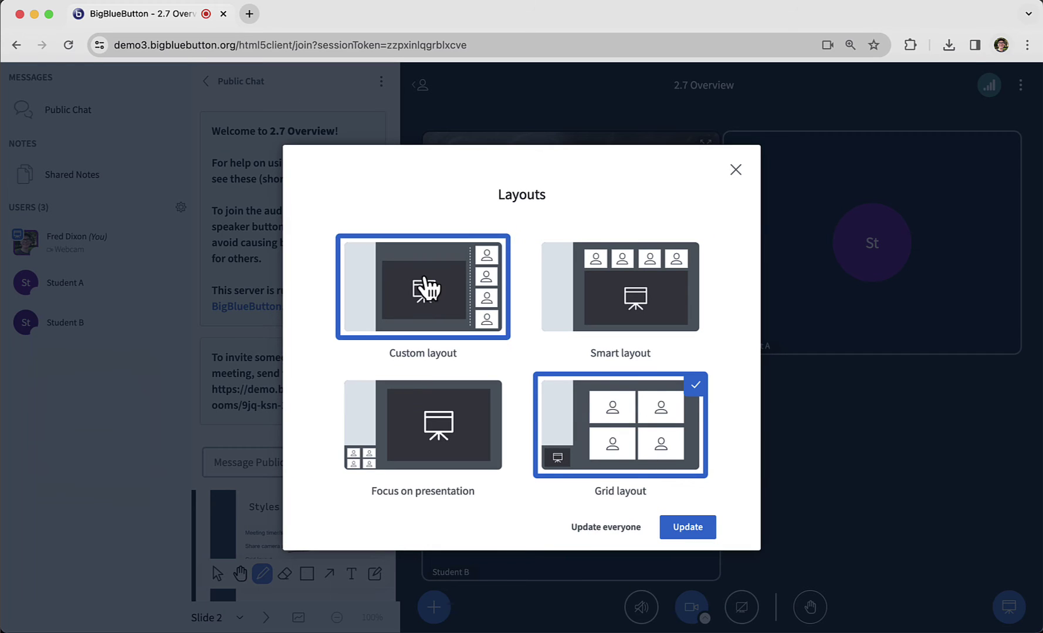
left_click(425, 287)
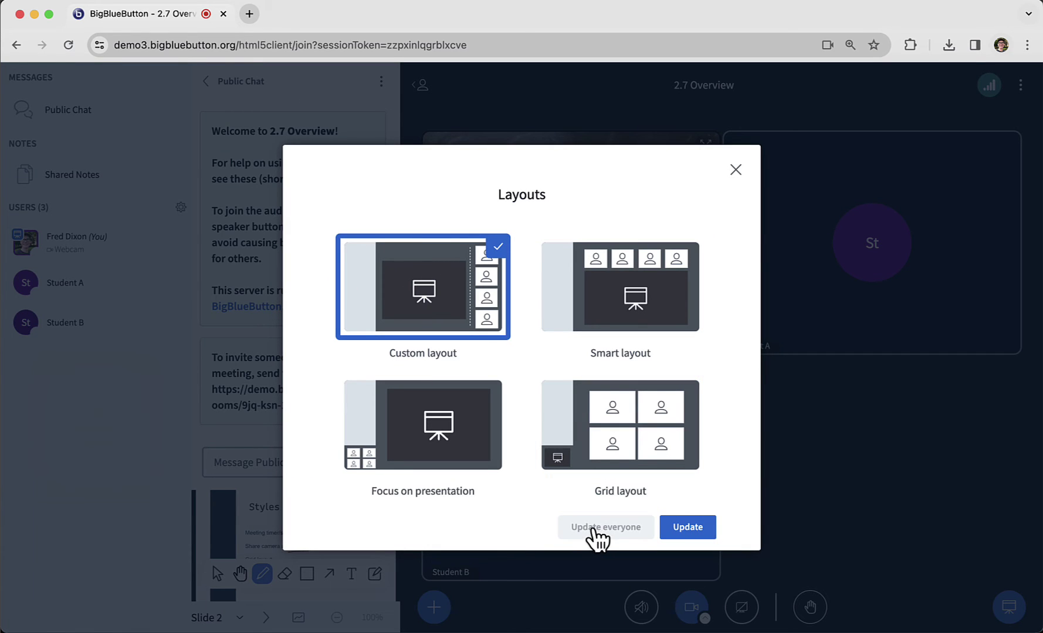
left_click(596, 530)
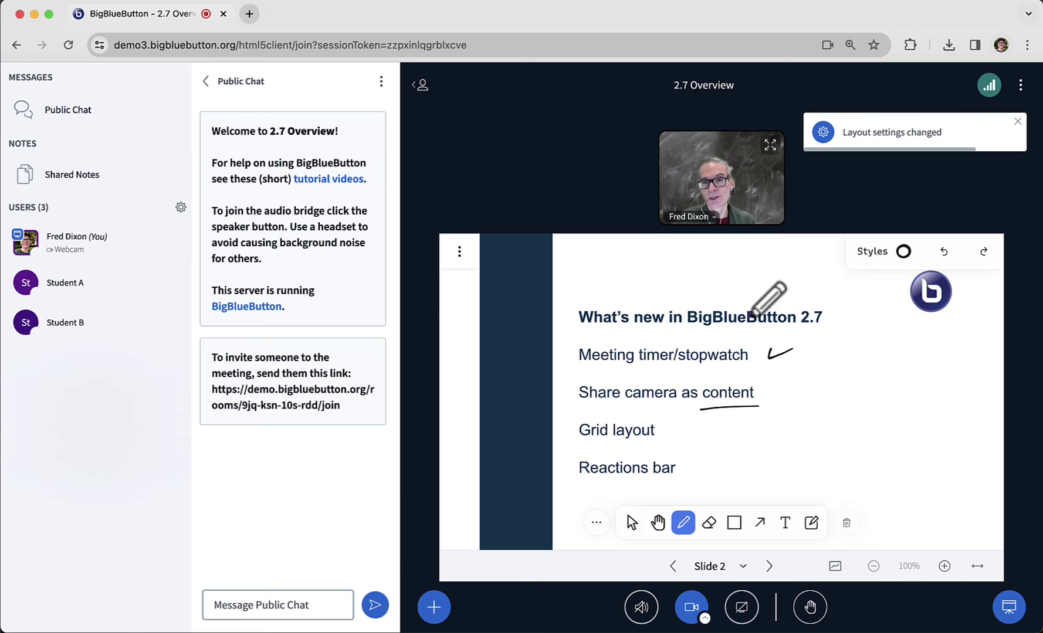
Check the layout in the student's view, then underline 'Reactions bar' on the slide.
key("super+Tab")
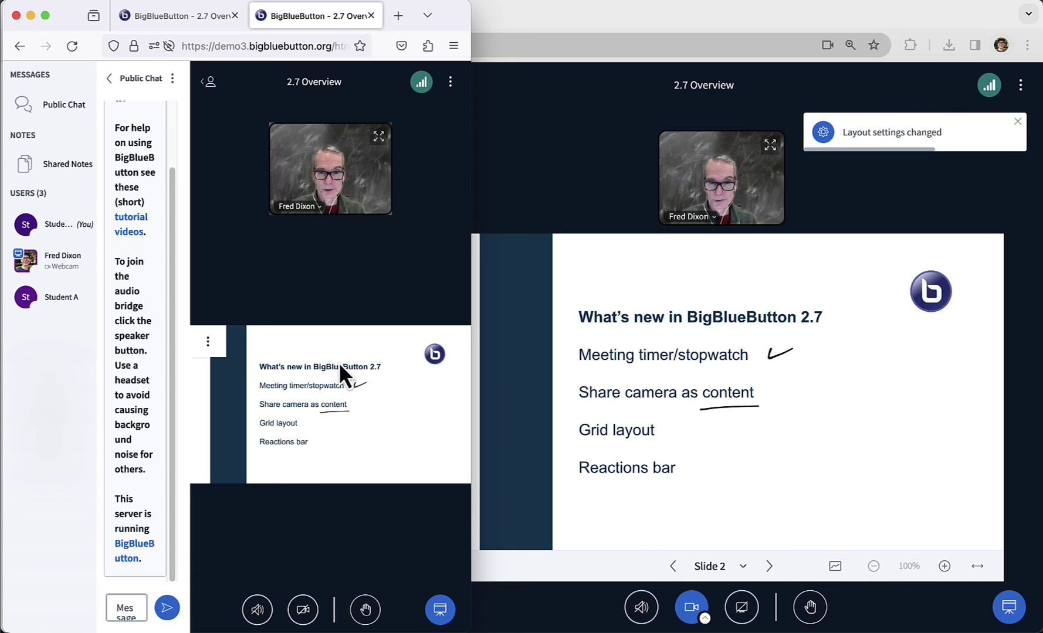
key("super+Tab")
left_click_drag(594, 484, 680, 482)
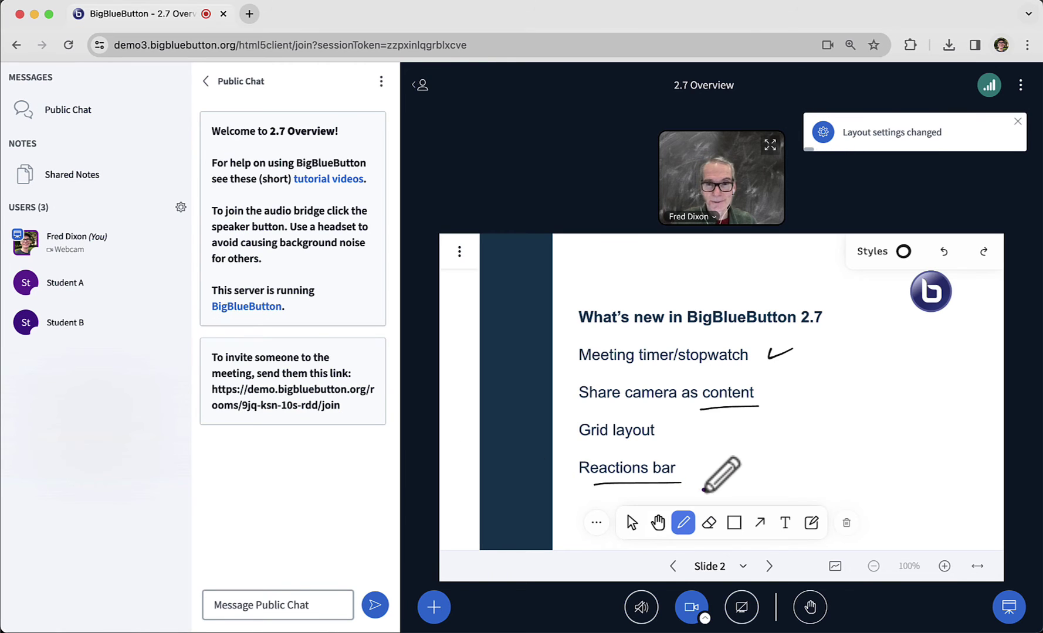
Tile the windows side by side, hide the presenter's user list, and send a student thumbs-up.
left_click_drag(1, 356, 472, 356)
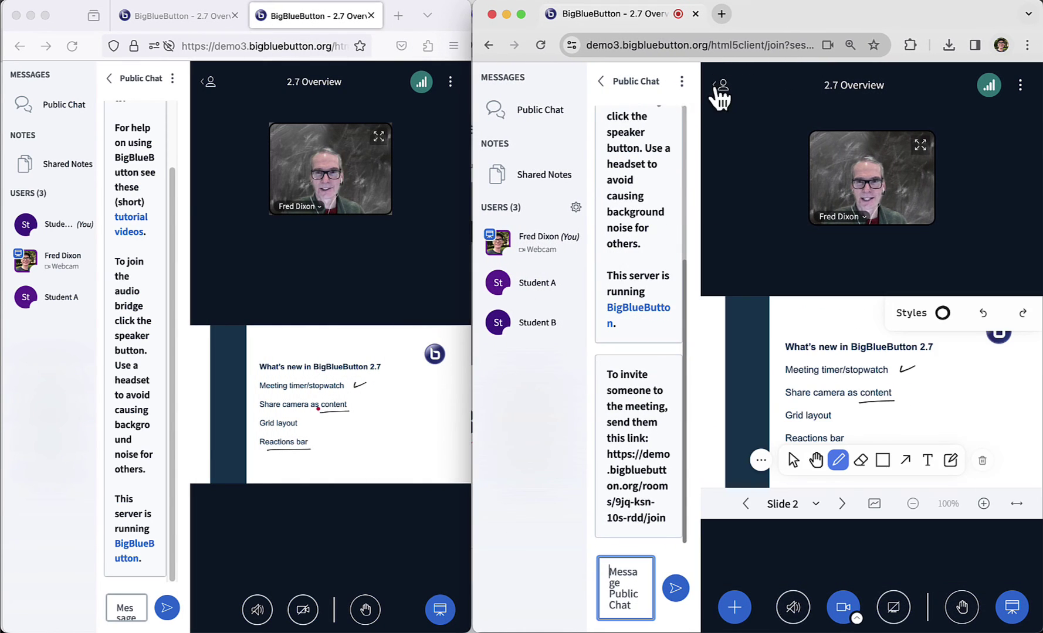
left_click(721, 87)
left_click(414, 588)
left_click(369, 610)
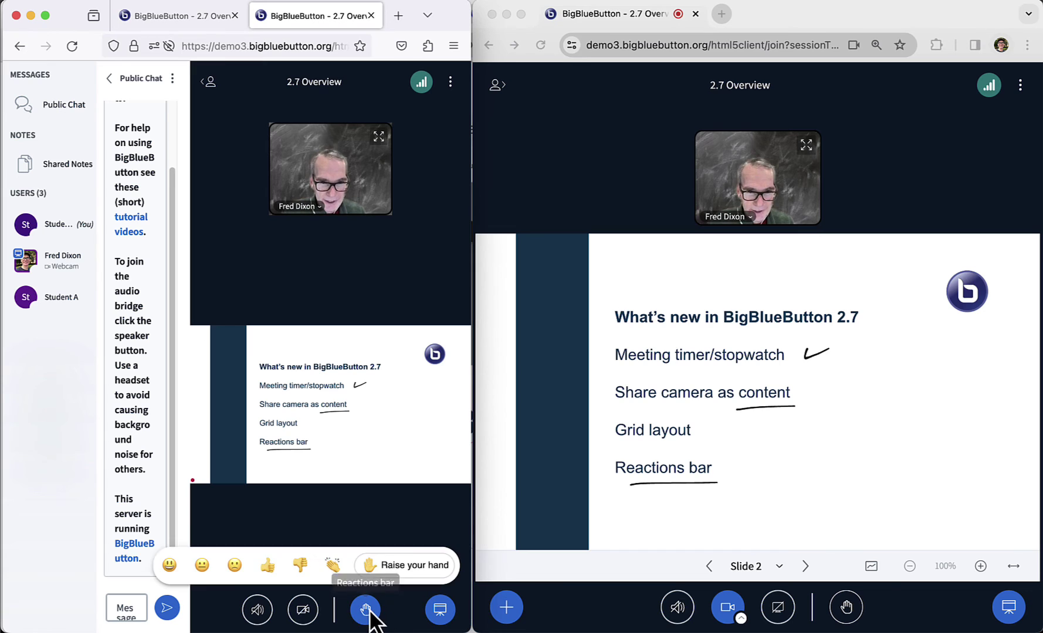
left_click(268, 566)
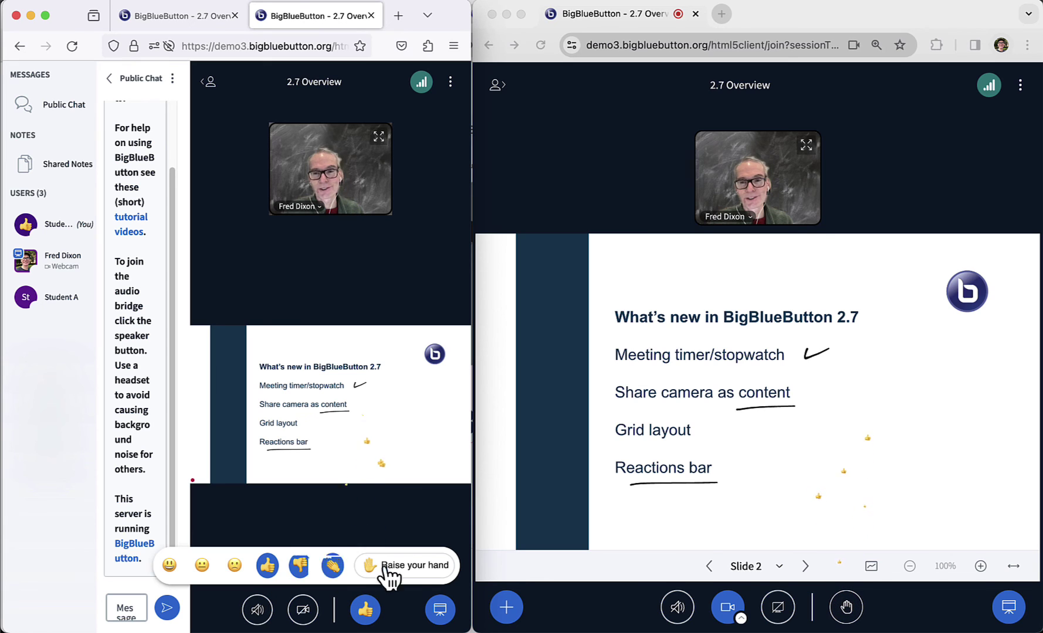
Clear the thumbs-up reaction, maximize the presenter window, and dock the webcam left of the slide.
left_click(268, 565)
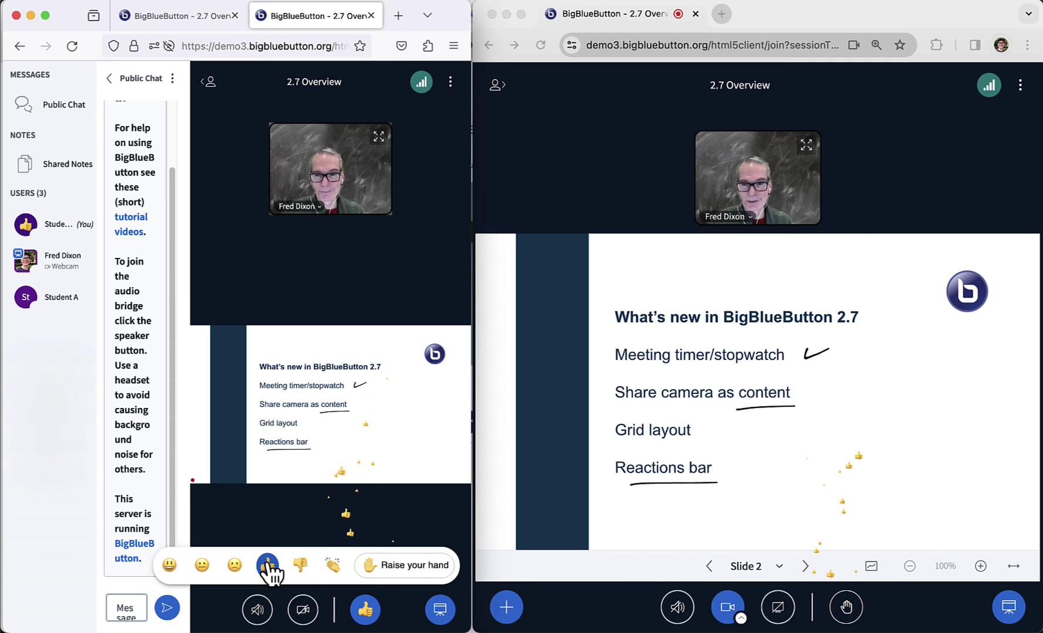
left_click(268, 566)
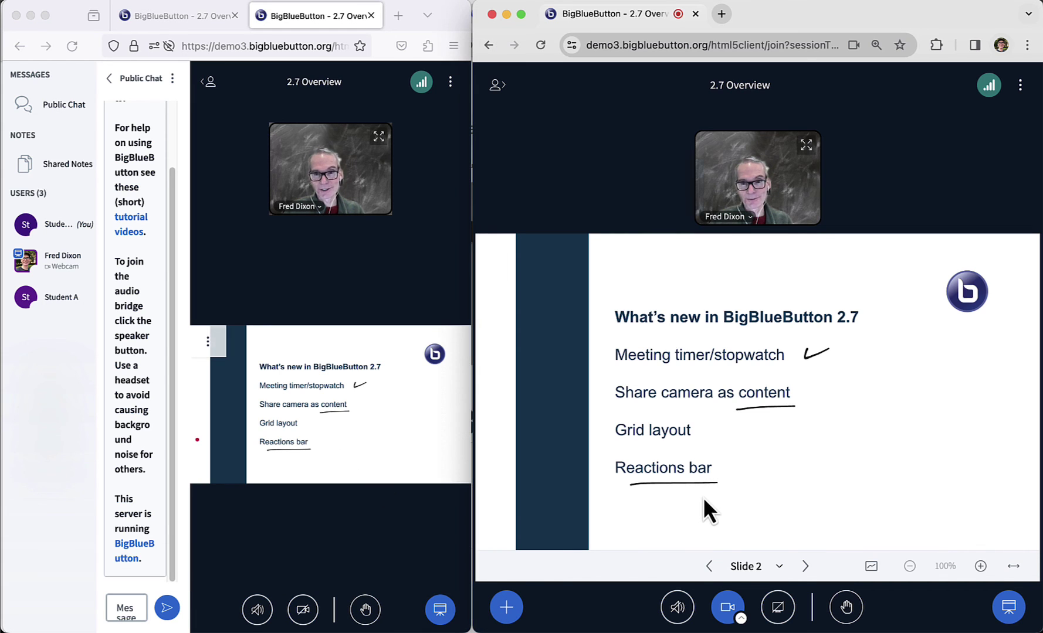
double_click(849, 18)
left_click_drag(526, 182, 19, 384)
With the pencil, underline 'timer/stopwatch' and 'Grid layout', add an arrow at 'content' and a bracket by 'Reactions bar'.
key("d")
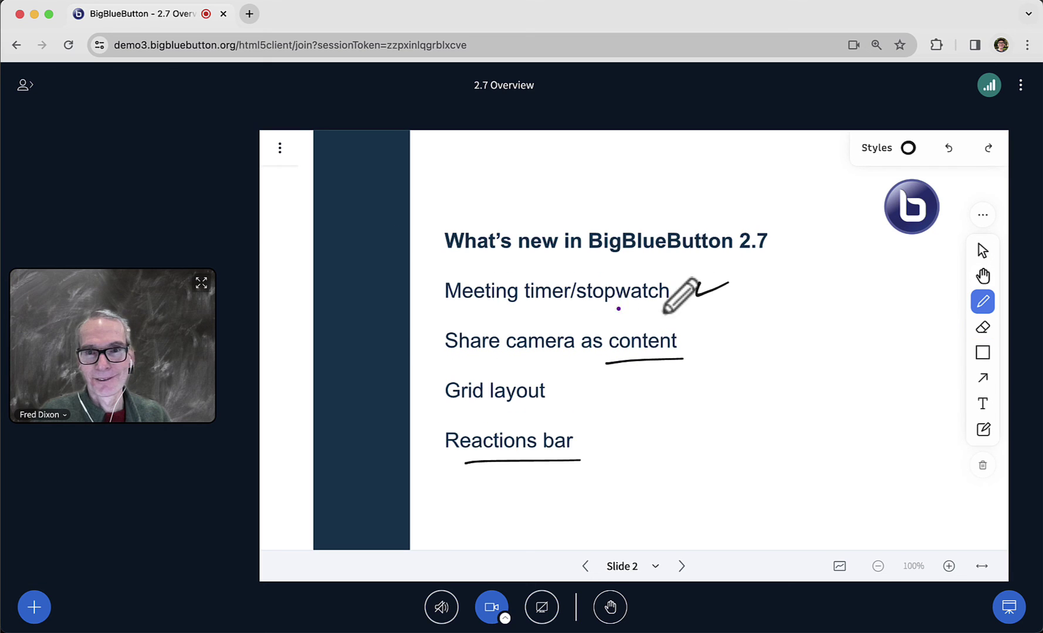
left_click_drag(532, 310, 636, 309)
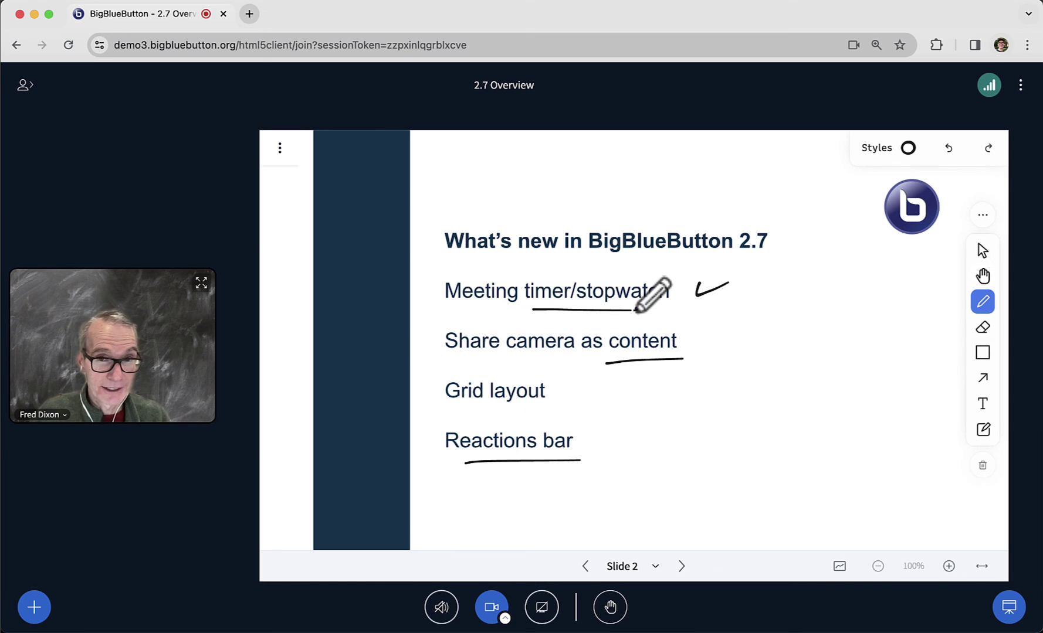
mouse_move(754, 339)
left_mouse_down()
mouse_move(694, 338)
mouse_move(696, 346)
left_mouse_up()
left_click_drag(453, 412, 542, 414)
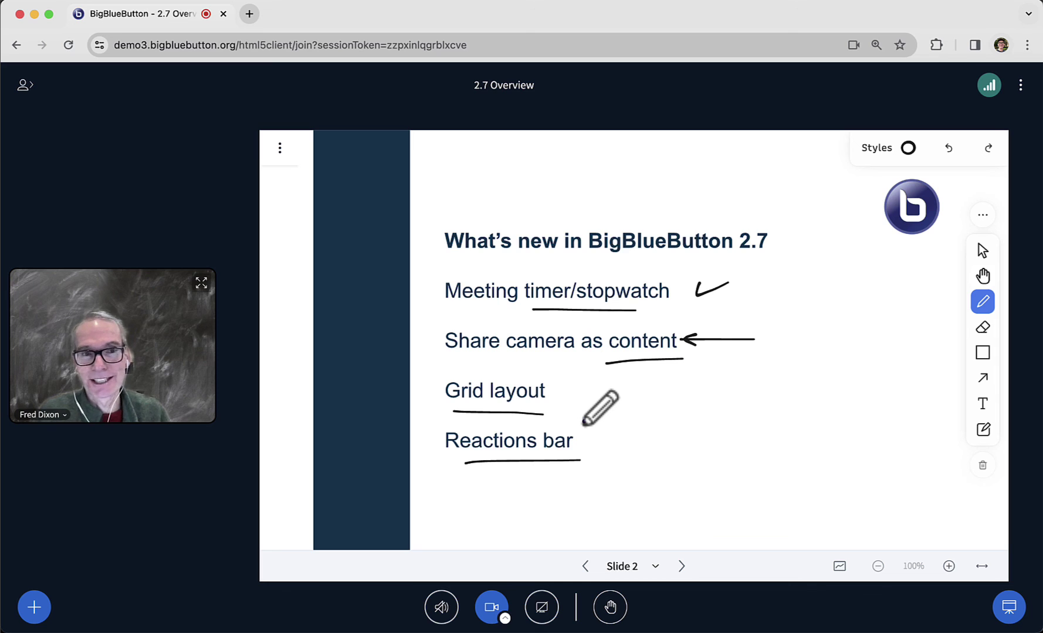
mouse_move(586, 427)
left_mouse_down()
mouse_move(612, 474)
mouse_move(570, 484)
left_mouse_up()
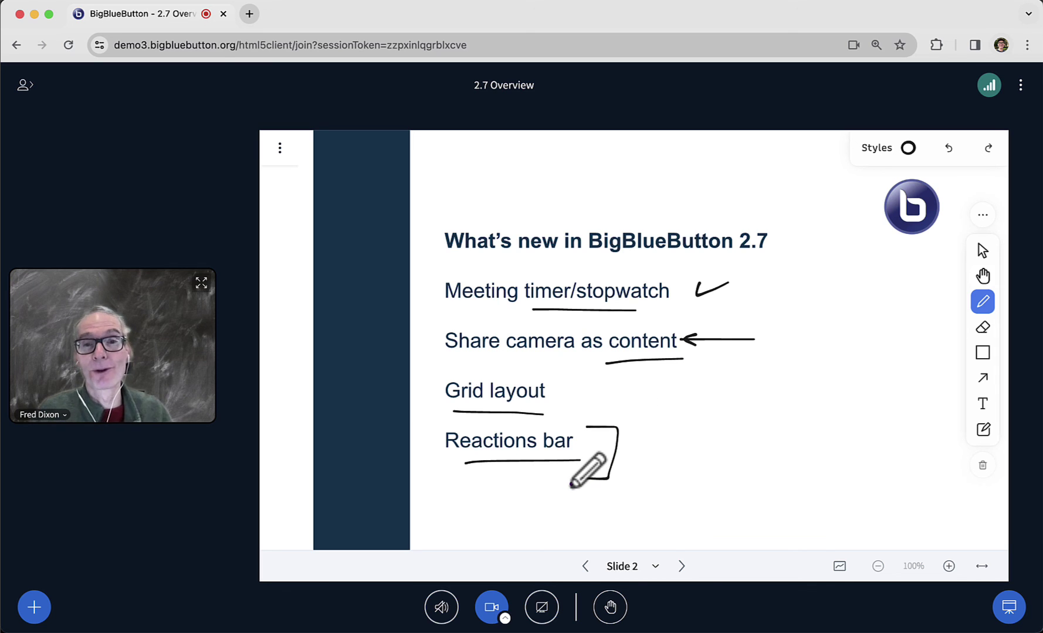